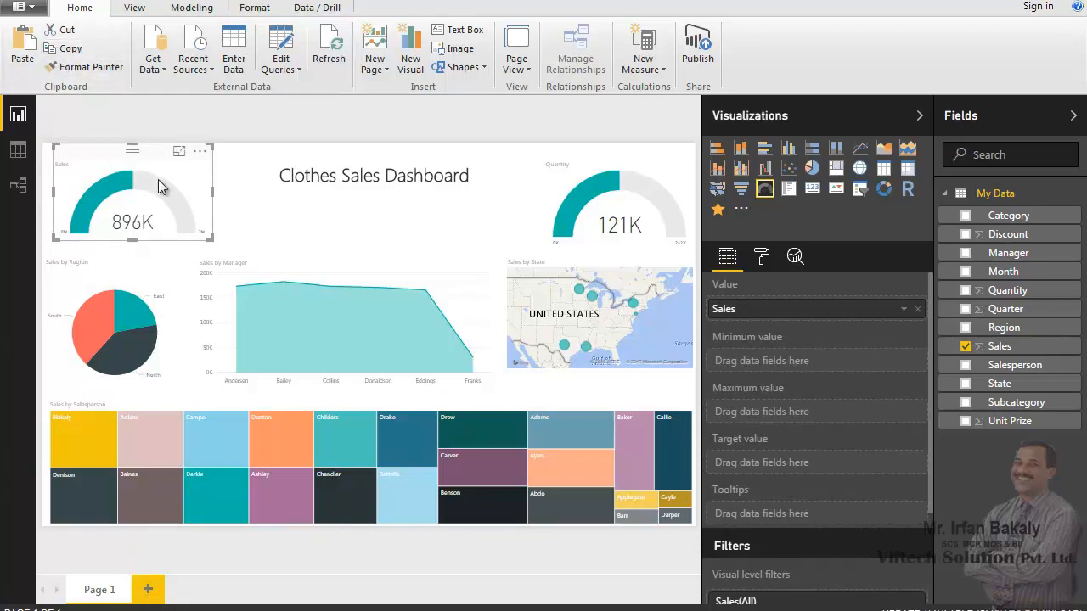
# Step: Shift the Sales gauge to the dashboard's left edge and copy the Sales by Region pie chart onto a new page
pyautogui.moveTo(99, 156); pyautogui.dragTo(91, 156)
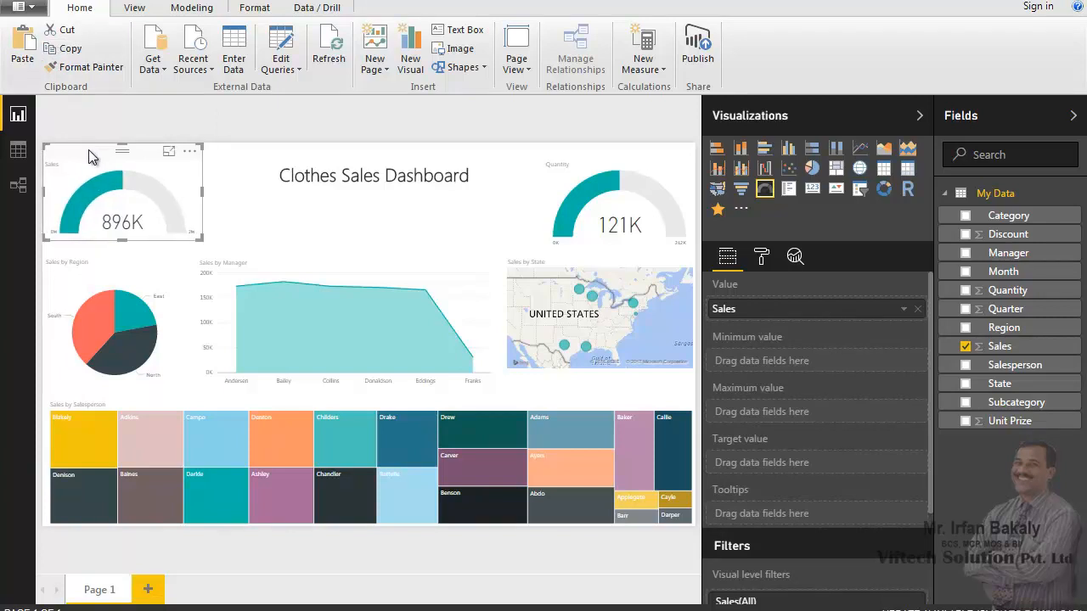
pyautogui.click(91, 255)
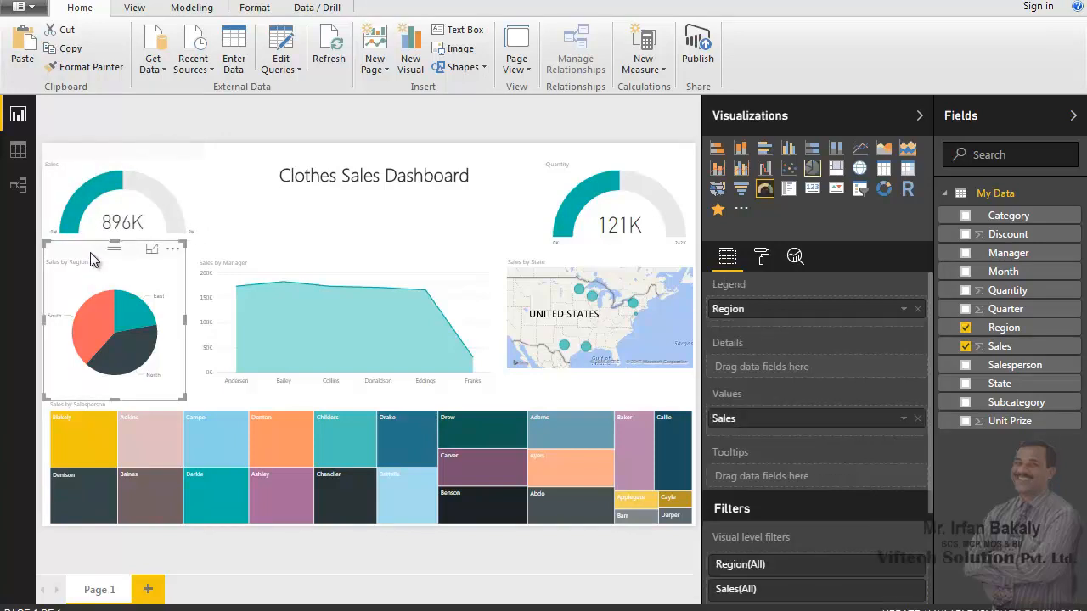
pyautogui.click(61, 51)
pyautogui.click(148, 589)
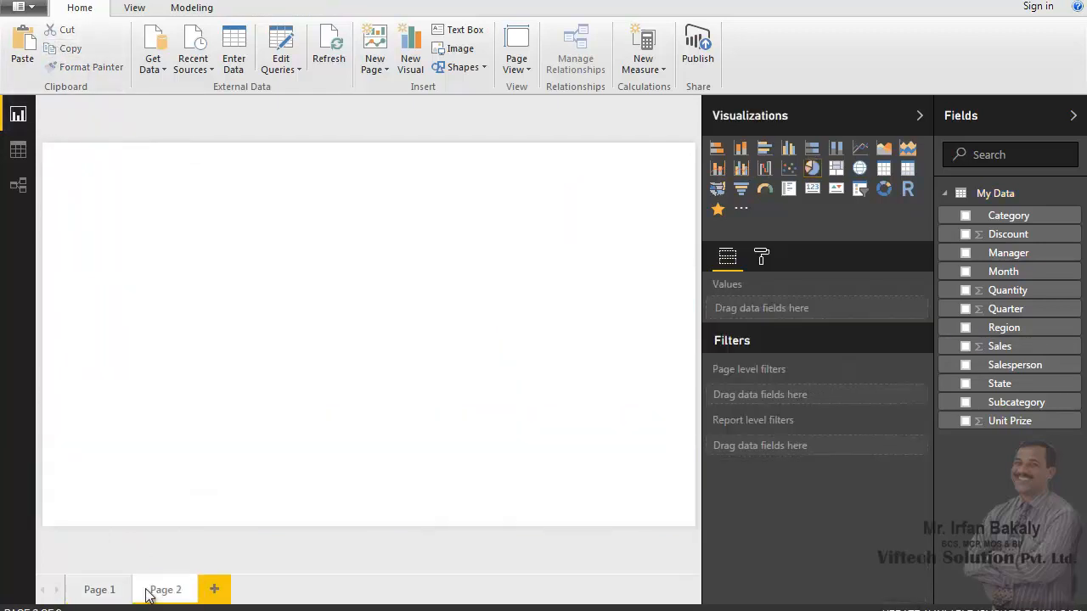
pyautogui.click(20, 49)
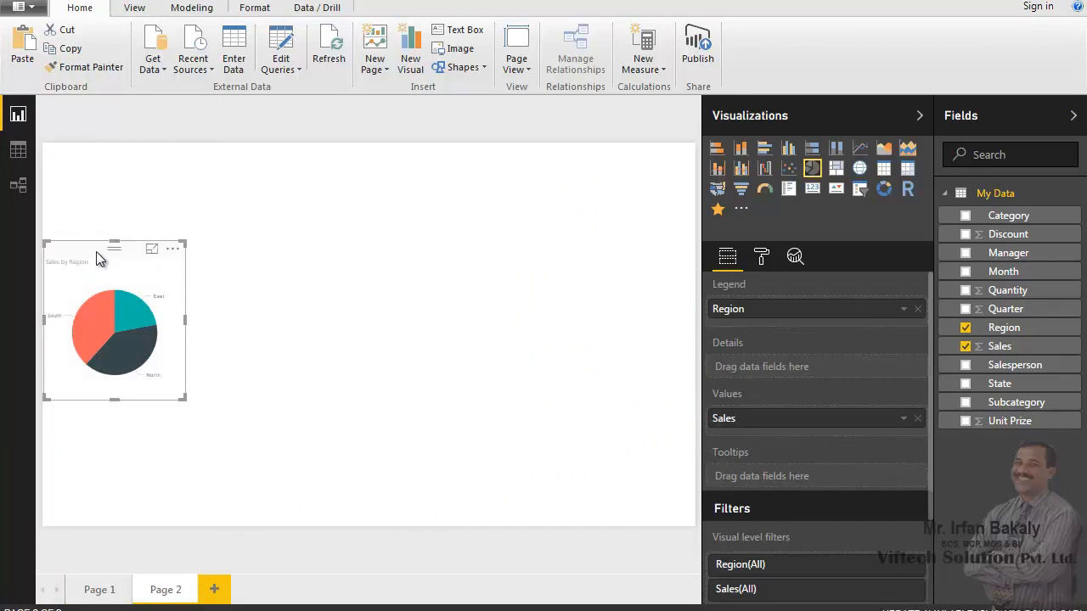
# Step: Copy the pie chart, switch to the Excel workbook and add a blank worksheet
pyautogui.click(75, 53)
pyautogui.hotkey('alt', 'Tab')
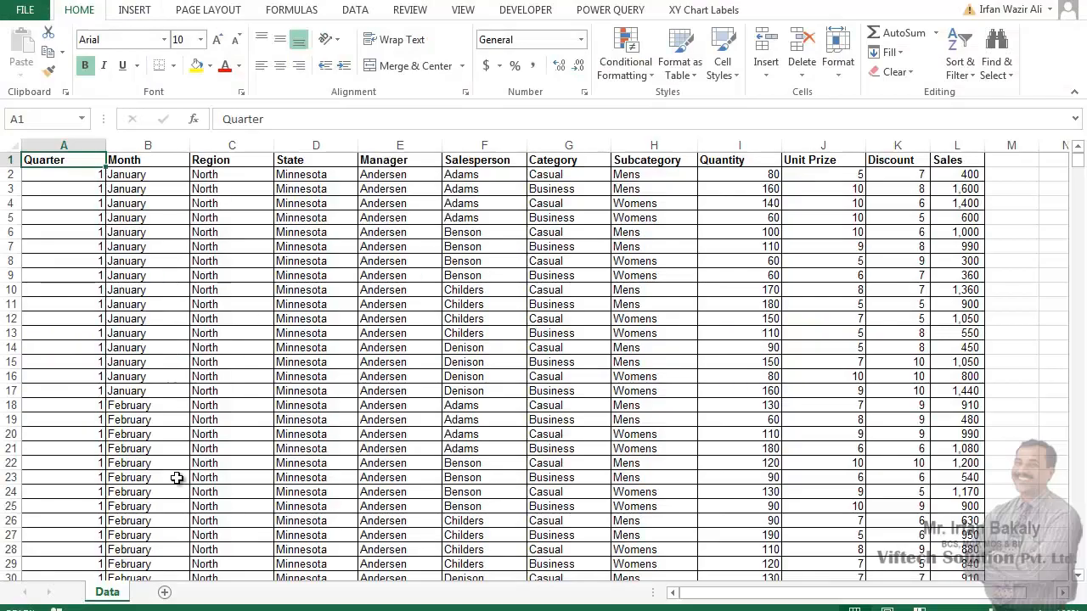
pyautogui.click(164, 592)
pyautogui.scroll(5, 85, 212)
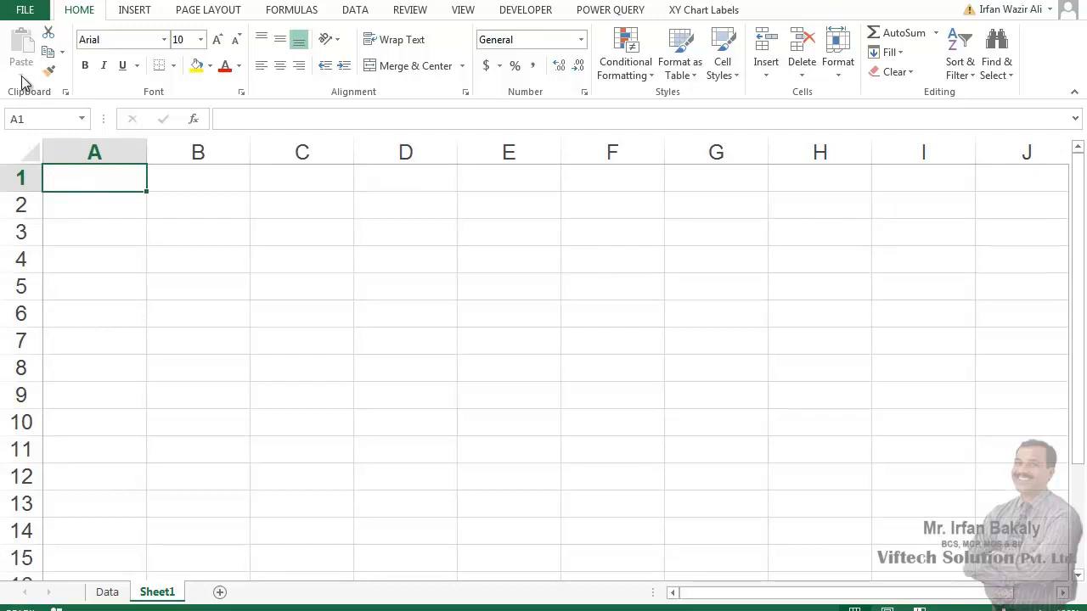
# Step: Switch back to Power BI, look through the common and recent data sources, and collapse the My Data fields
pyautogui.hotkey('alt', 'Tab')
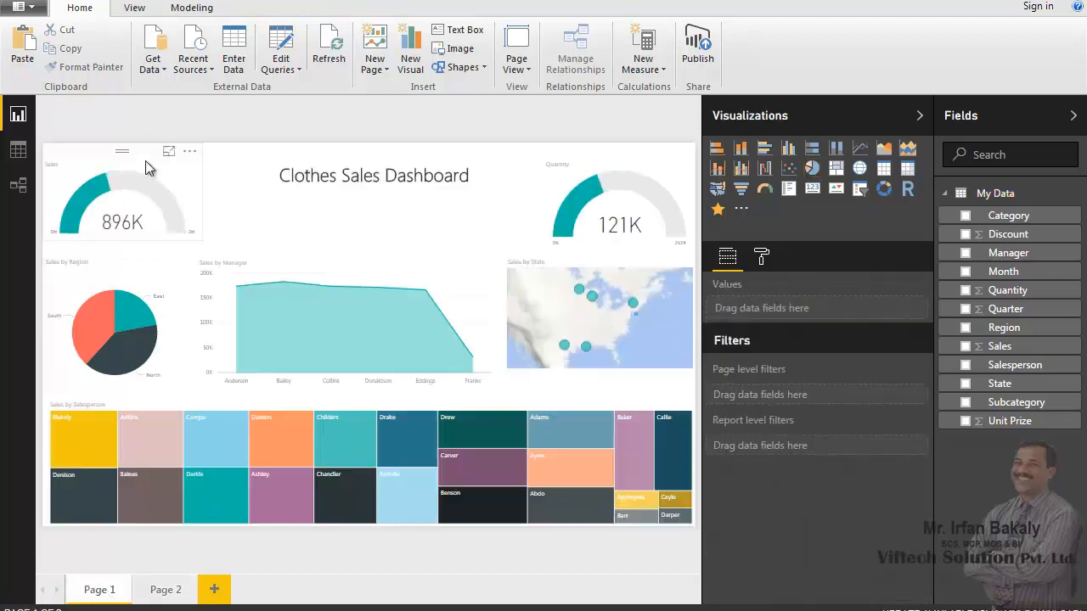
pyautogui.click(160, 73)
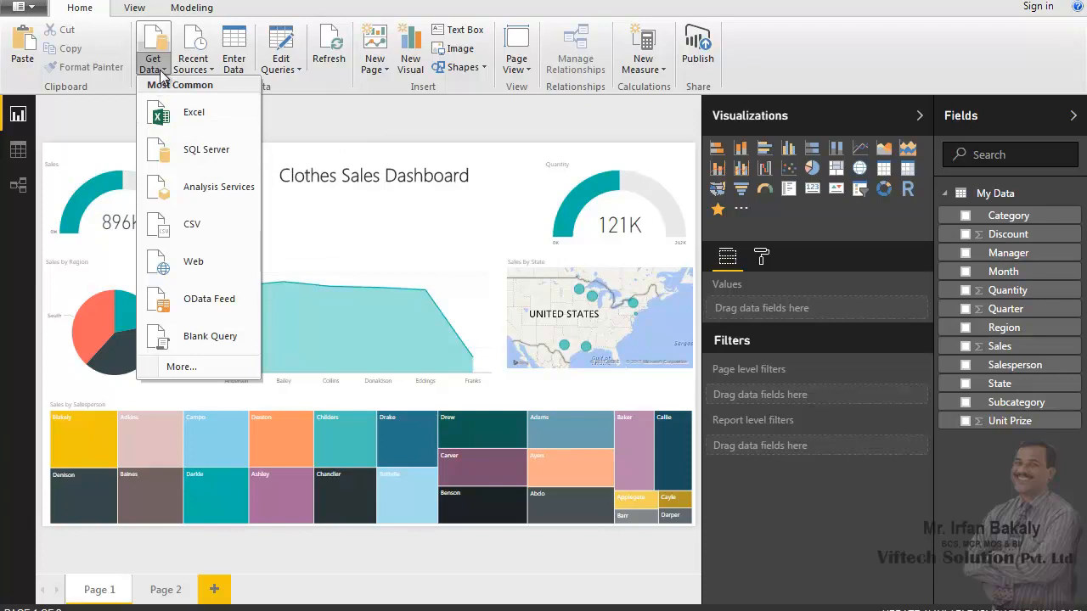
pyautogui.click(212, 74)
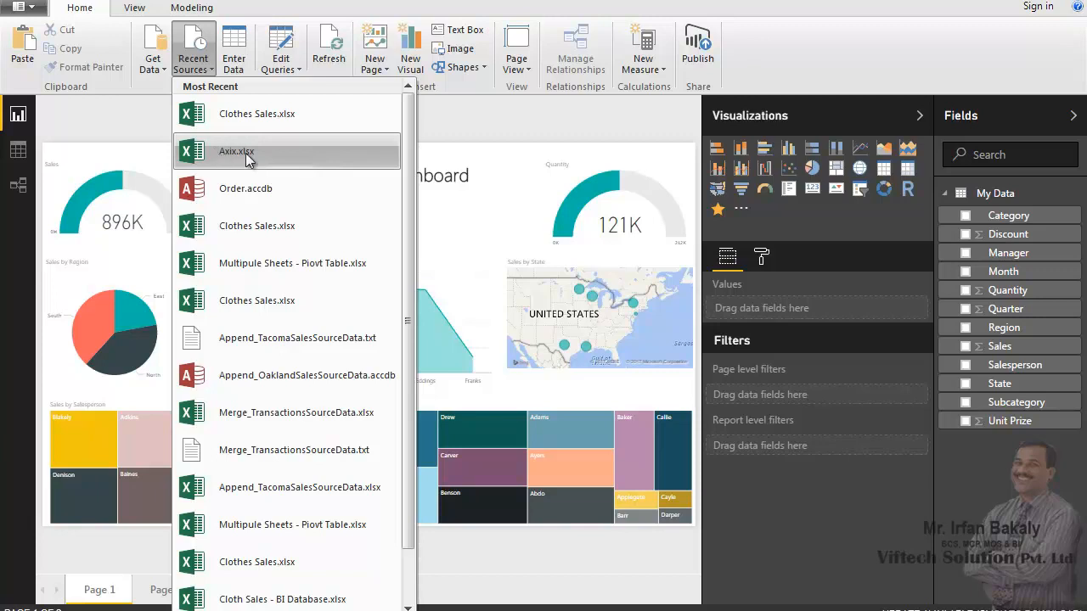
pyautogui.click(947, 199)
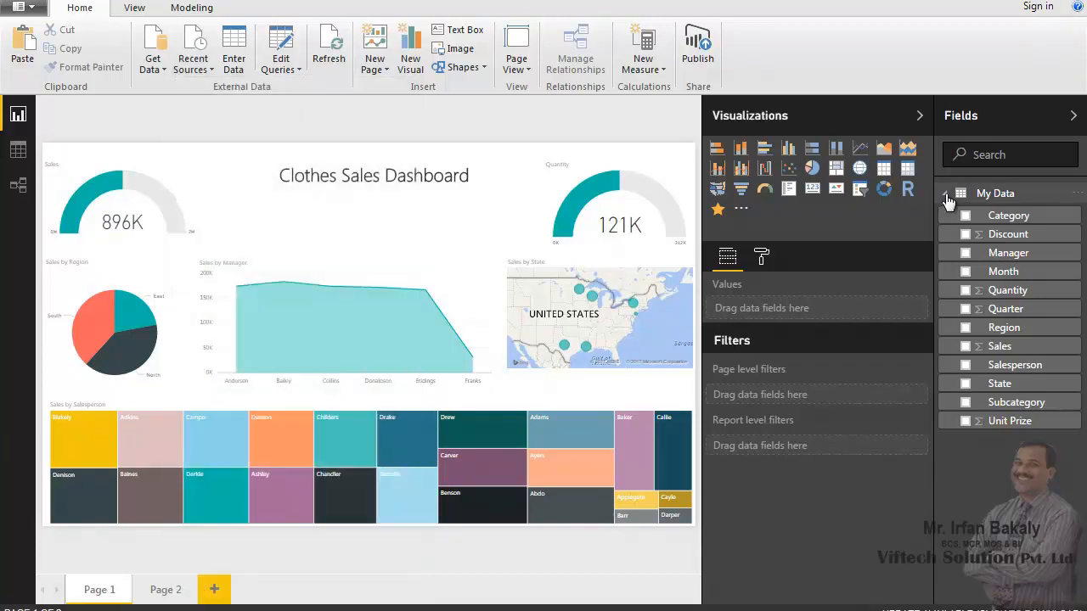
pyautogui.click(948, 200)
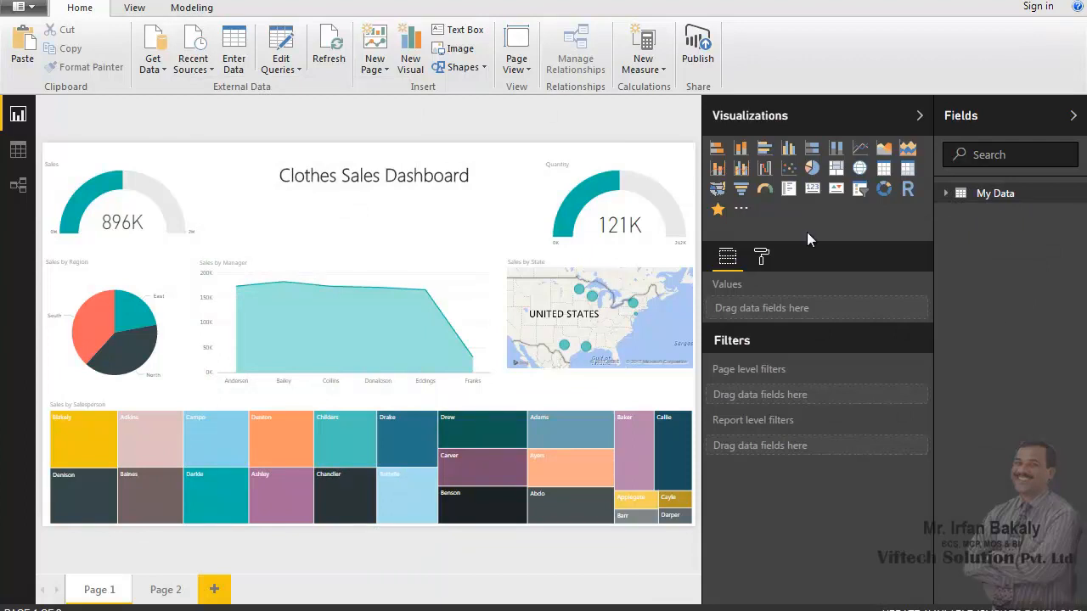
# Step: Start a manually entered data table with the columns Months and Sales
pyautogui.click(242, 53)
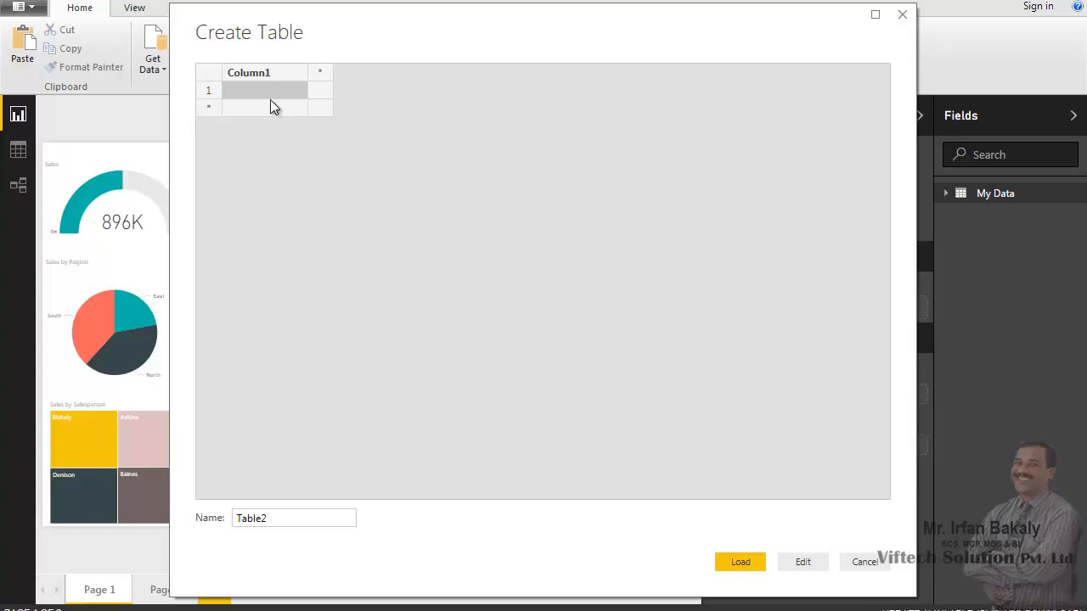
pyautogui.doubleClick(266, 75)
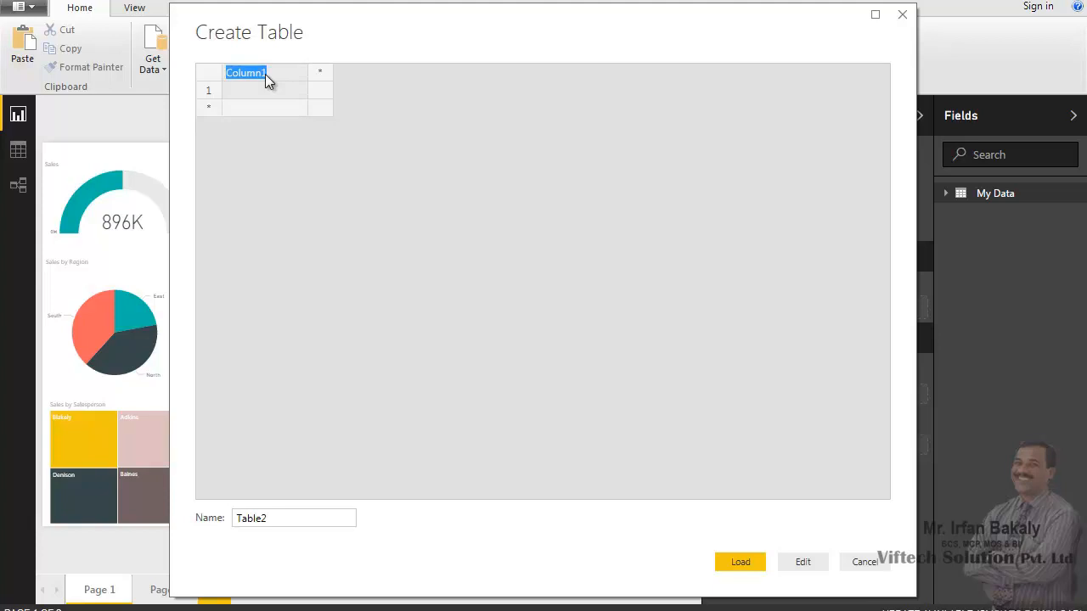
pyautogui.write('Months')
pyautogui.press('Tab')
pyautogui.write('Sales')
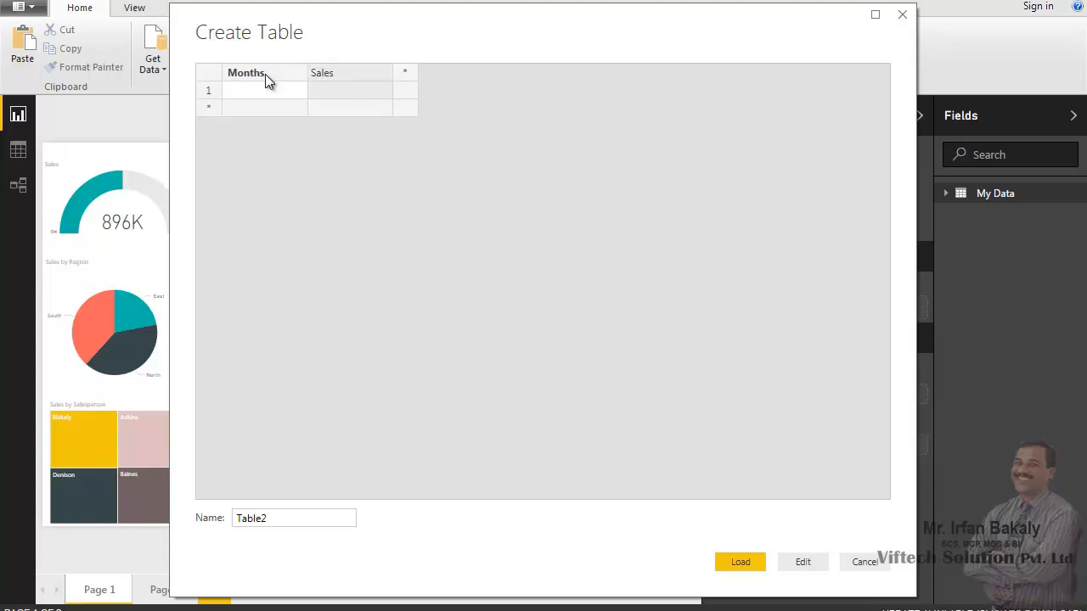
# Step: Fill the new table with three rows: Jan 23, Feb 76 and Mar 45
pyautogui.click(264, 91)
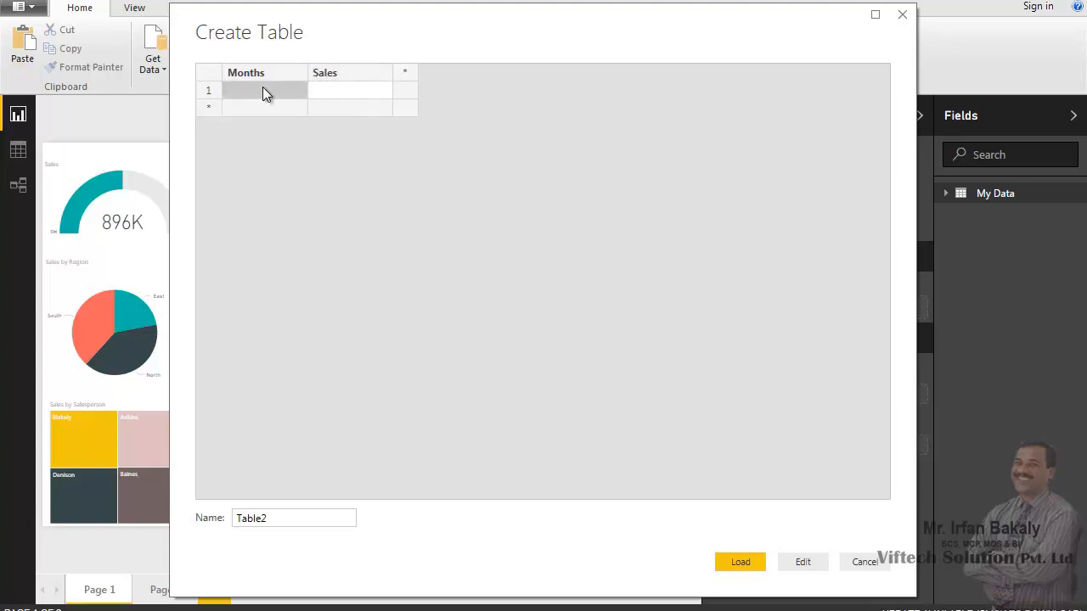
pyautogui.write('Jan')
pyautogui.press('Tab')
pyautogui.write('23')
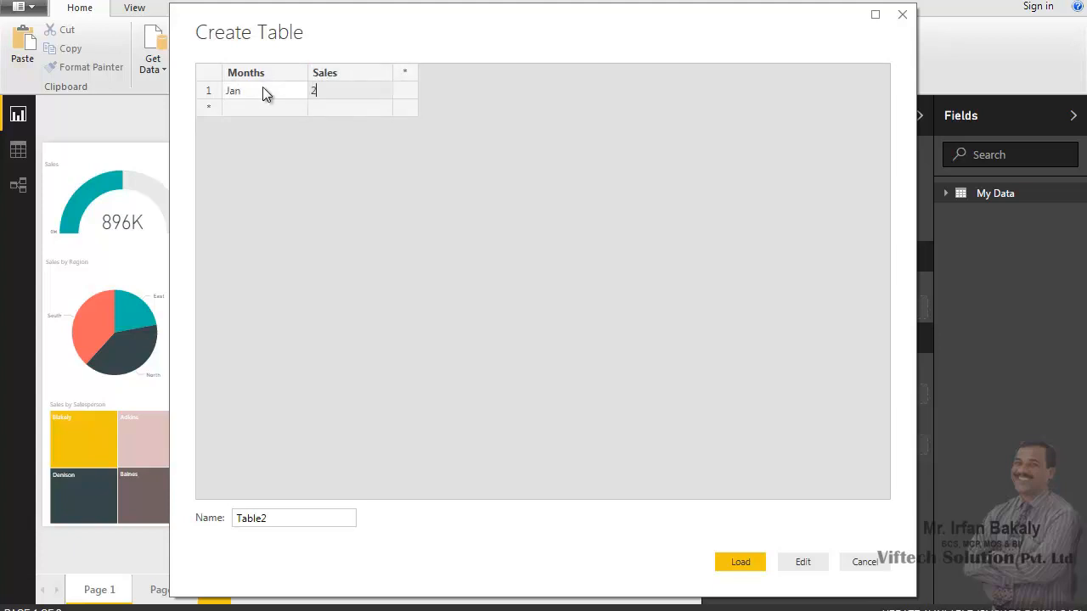
pyautogui.click(271, 113)
pyautogui.write('Feb')
pyautogui.press('Tab')
pyautogui.write('76')
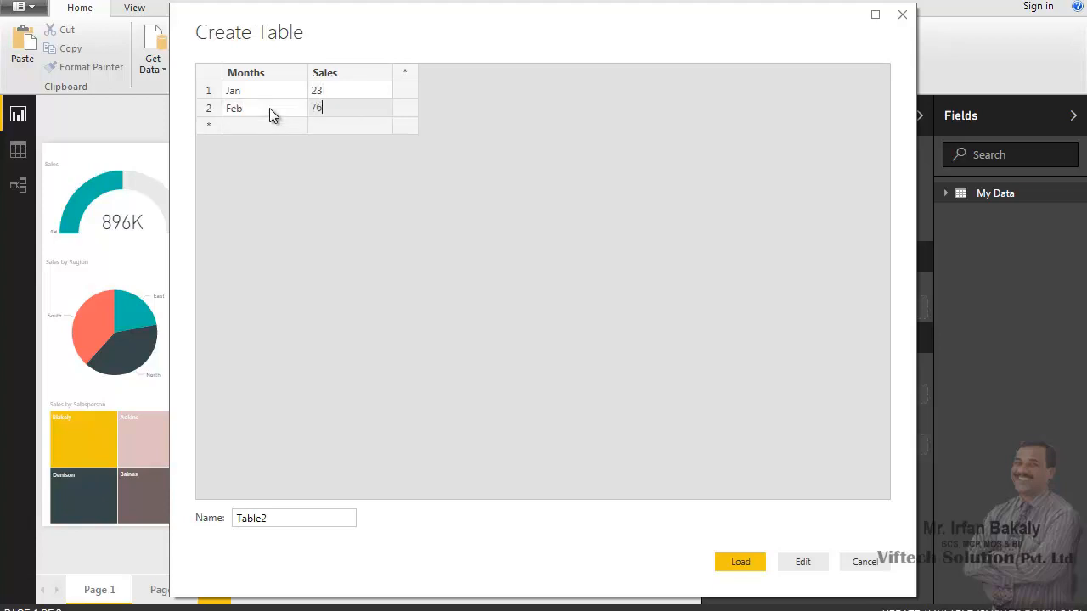
pyautogui.click(267, 131)
pyautogui.write('Mar')
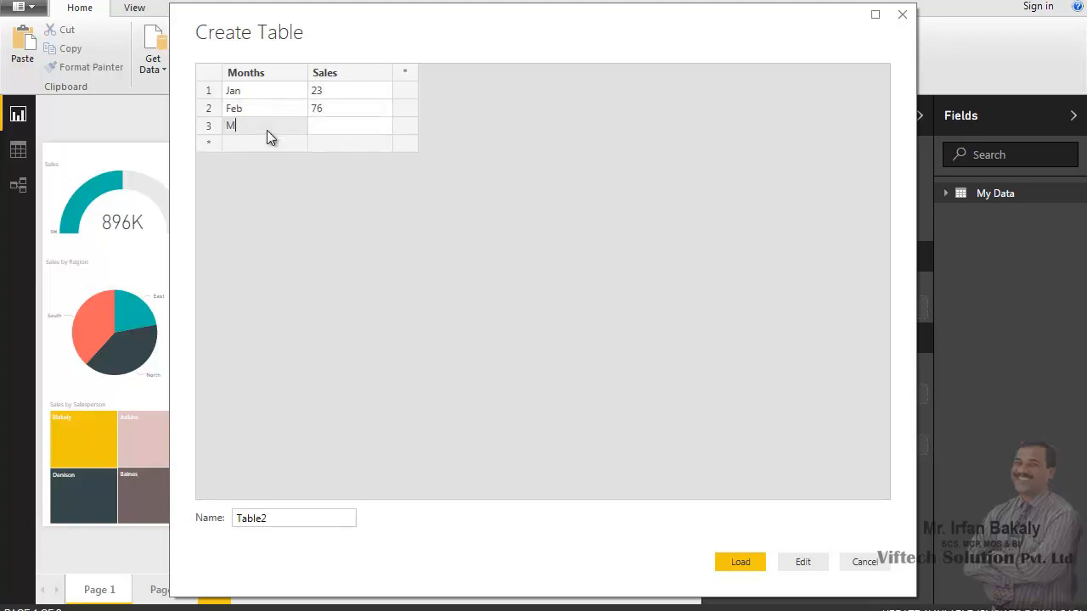
pyautogui.press('Tab')
pyautogui.write('45')
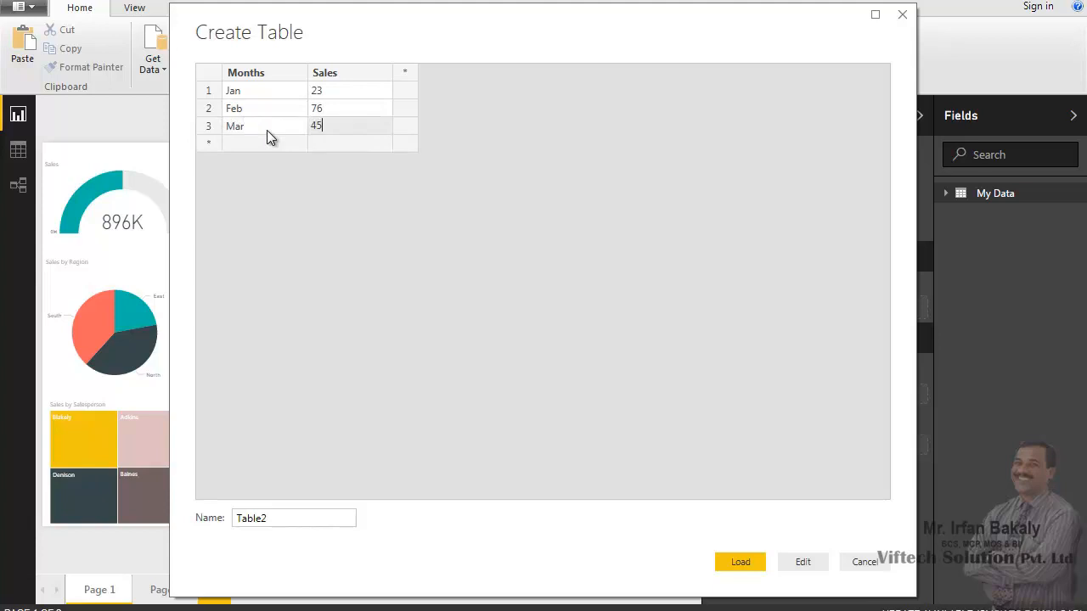
# Step: Try a =rand formula for Mar's Sales value, and enter 33 instead
pyautogui.click(266, 132)
pyautogui.click(334, 131)
pyautogui.write('=rand')
pyautogui.press('BackSpace')
pyautogui.press('BackSpace')
pyautogui.press('BackSpace')
pyautogui.press('BackSpace')
pyautogui.press('BackSpace')
pyautogui.write('33')
pyautogui.click(285, 134)
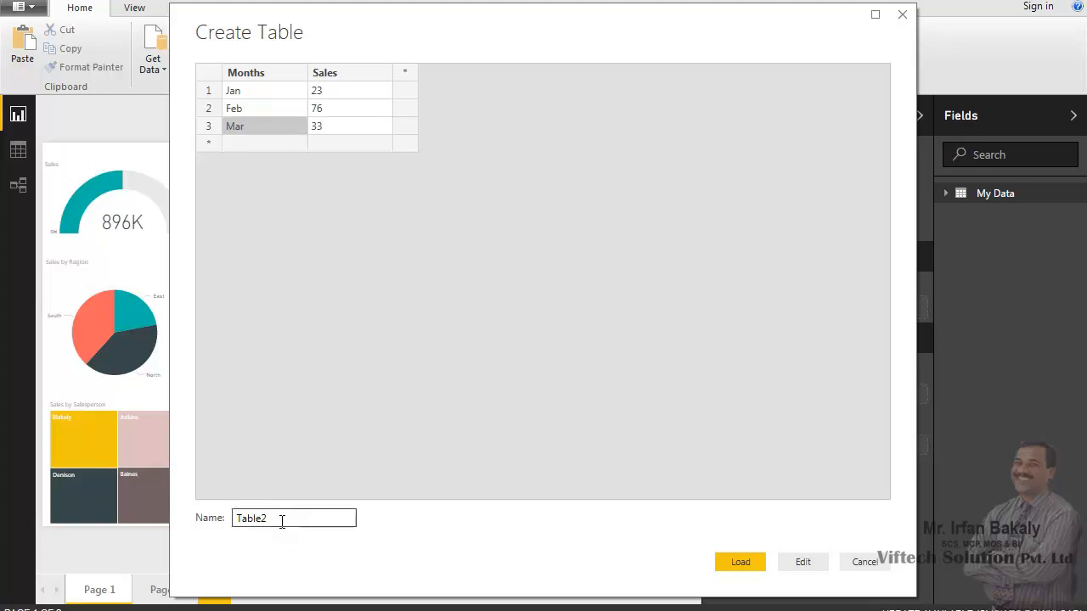
# Step: Name the new table My Table and load it into the report
pyautogui.doubleClick(281, 519)
pyautogui.write('My')
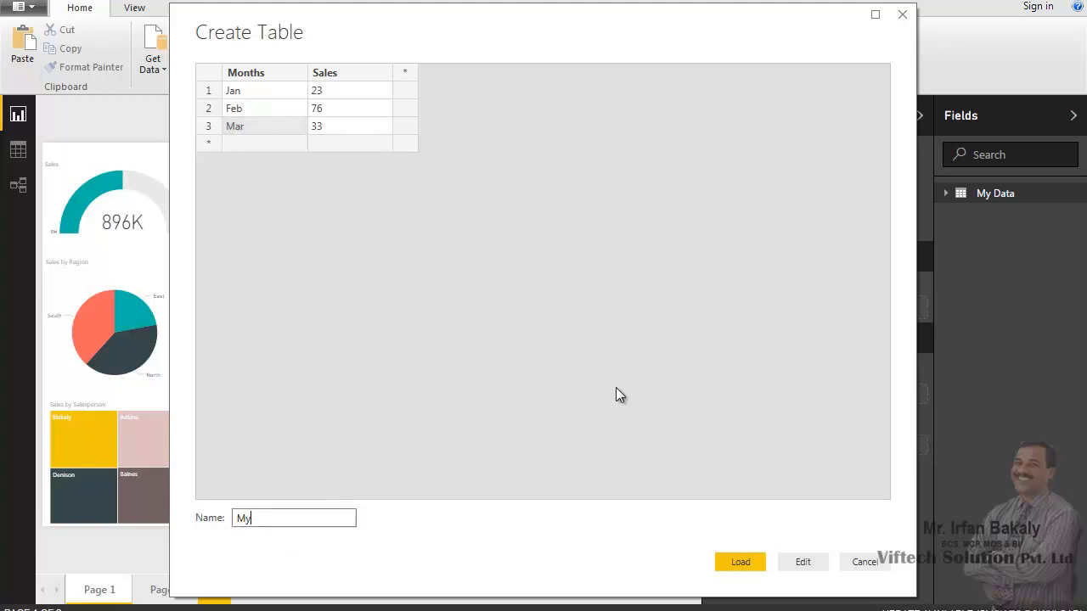
pyautogui.write(' Table')
pyautogui.click(737, 564)
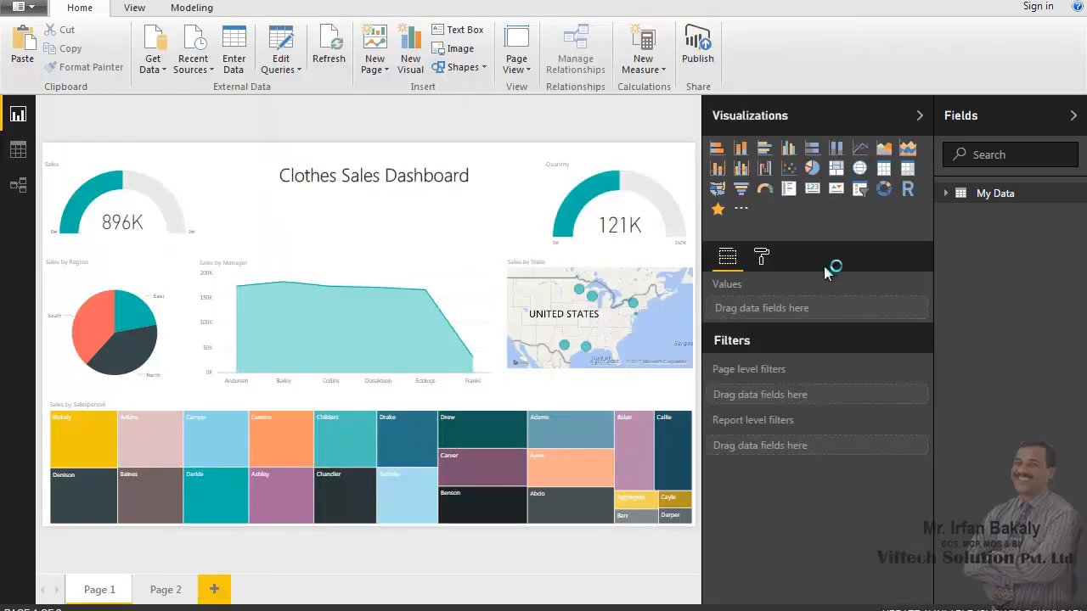
# Step: Add a column chart of My Table's Sales by Months on Page 2, enlarged and placed in the middle of the page
pyautogui.click(166, 590)
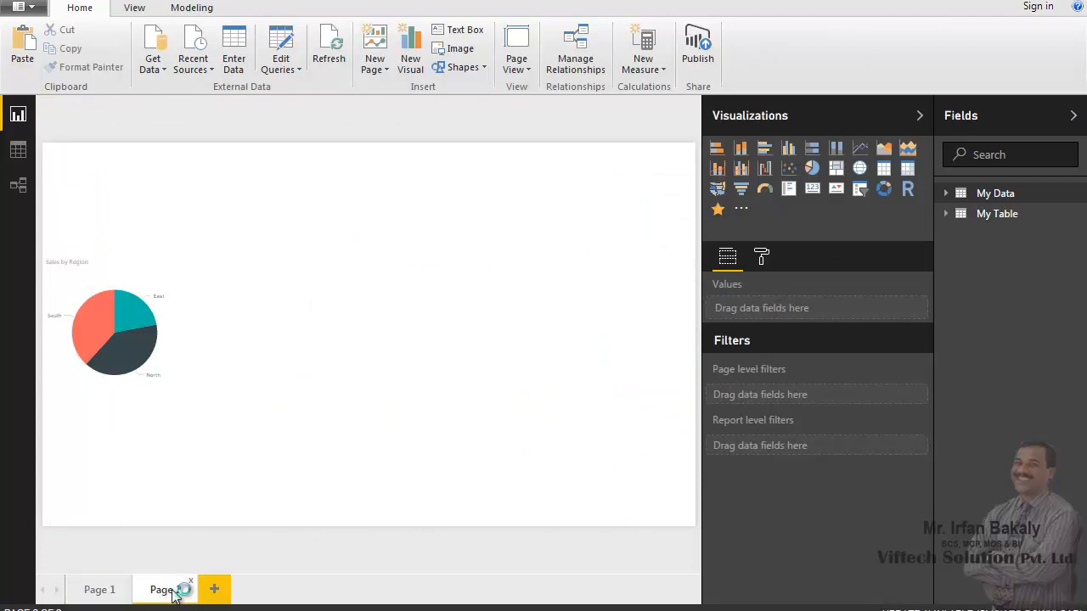
pyautogui.click(946, 215)
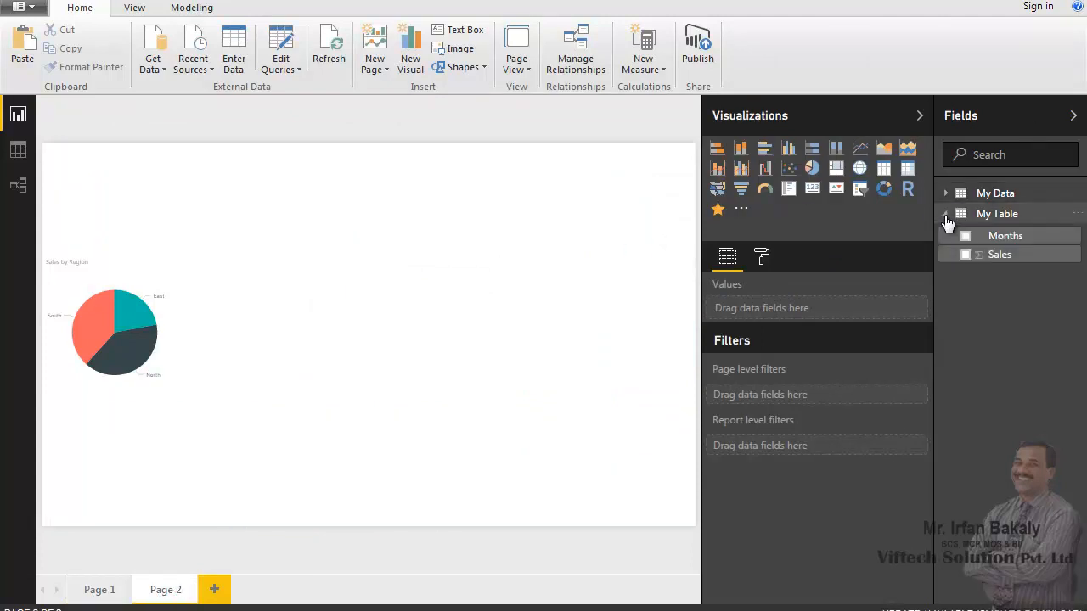
pyautogui.click(964, 255)
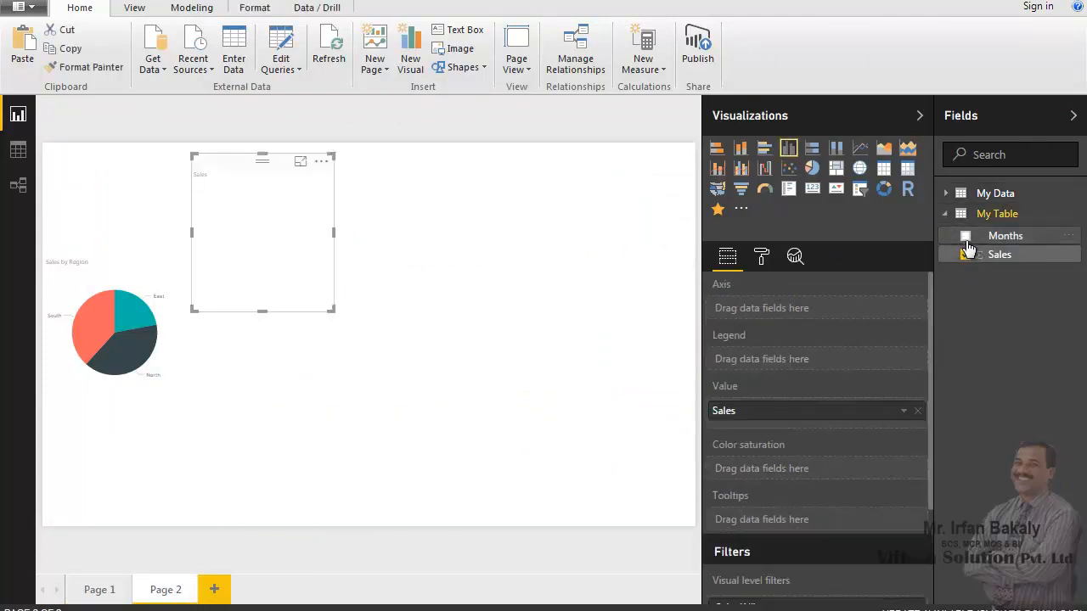
pyautogui.click(964, 236)
pyautogui.moveTo(333, 310); pyautogui.dragTo(456, 395)
pyautogui.moveTo(270, 173); pyautogui.dragTo(397, 196)
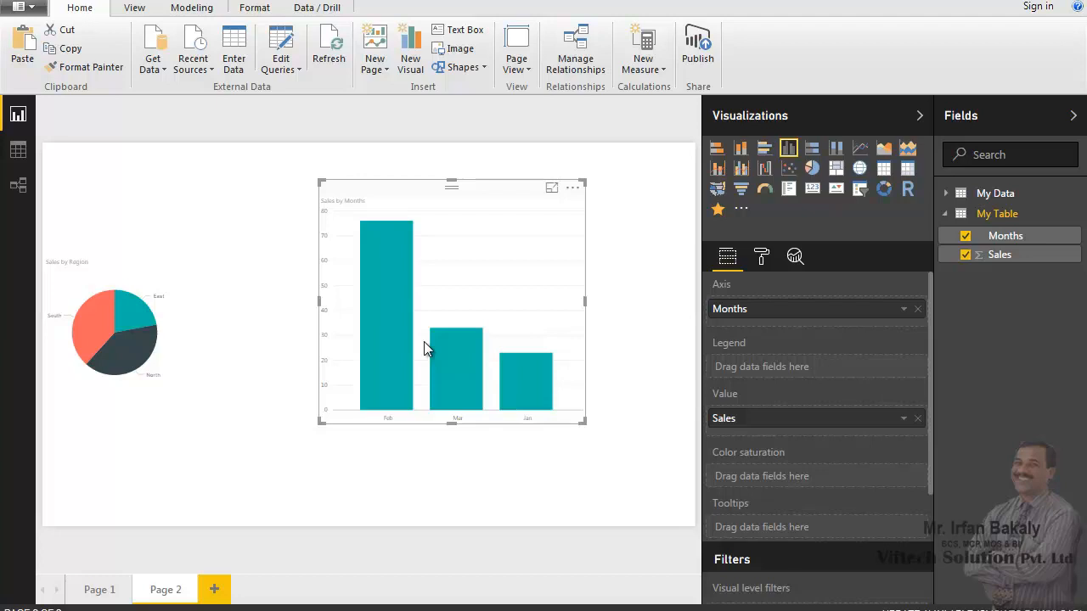
# Step: Look over the available data sources, and inspect the Page 1 dashboard and a salesperson's sales in the treemap
pyautogui.click(161, 70)
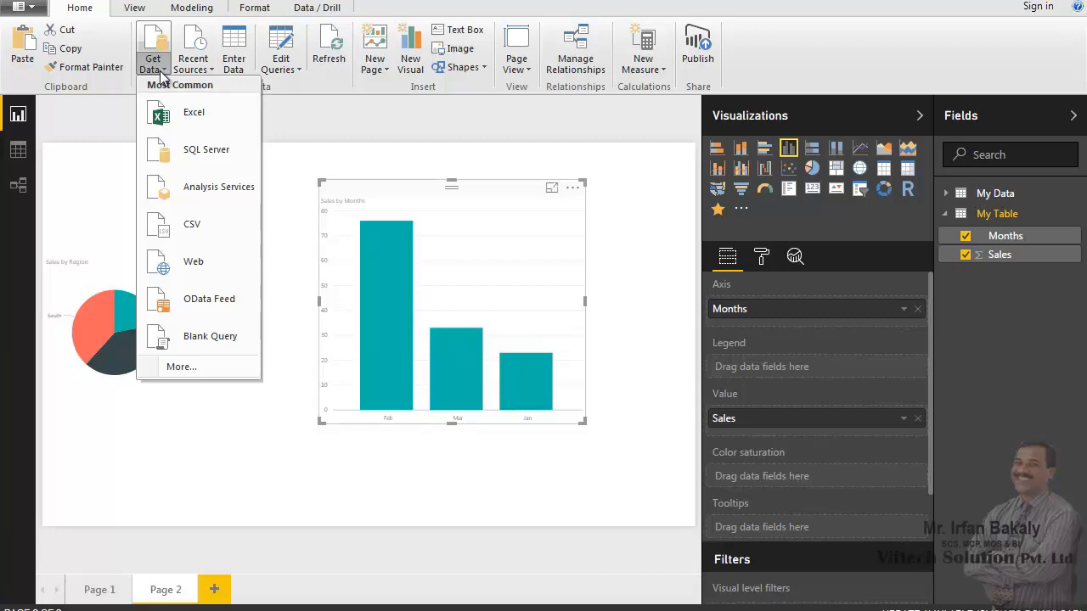
pyautogui.click(328, 55)
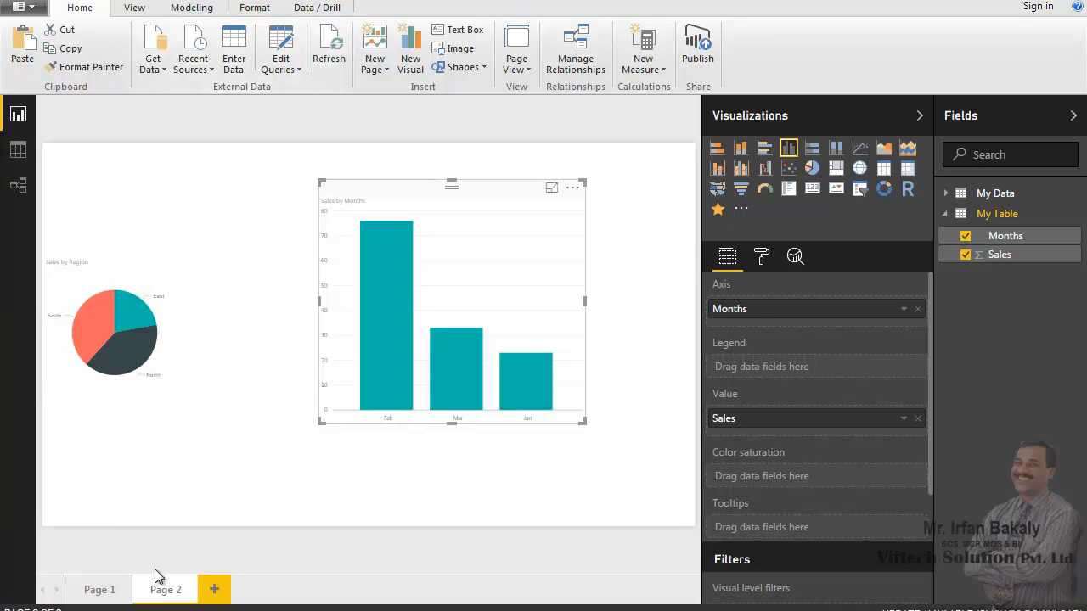
pyautogui.click(98, 589)
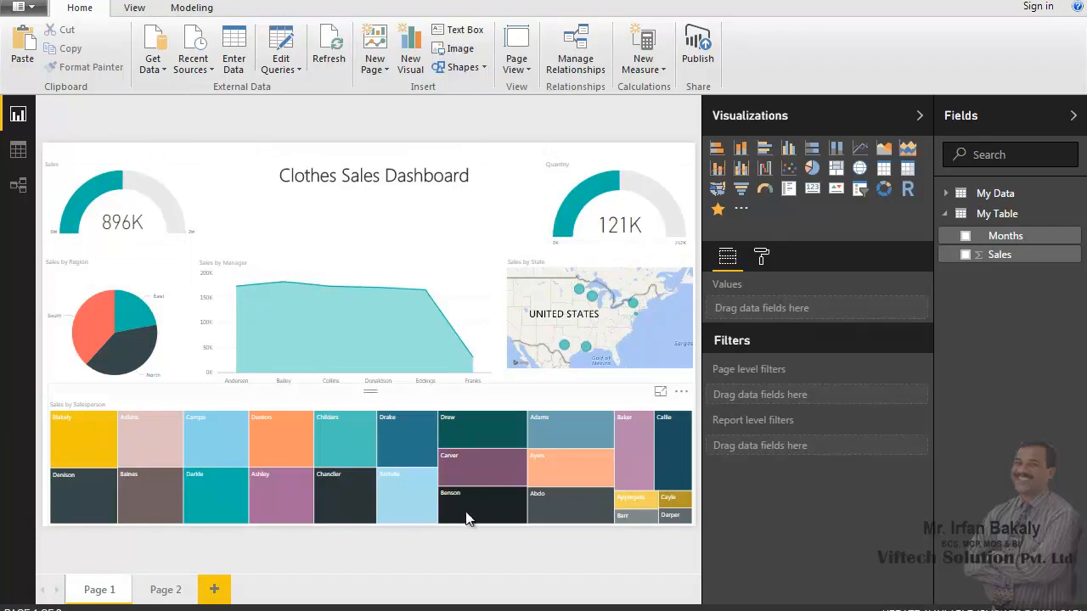
pyautogui.moveTo(164, 514)
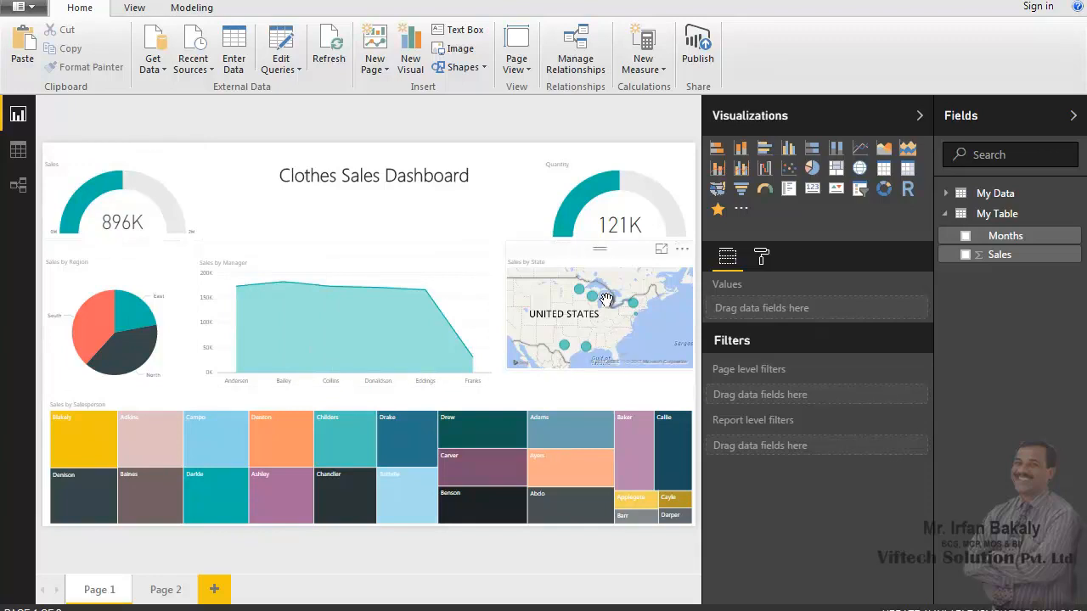
pyautogui.moveTo(137, 432)
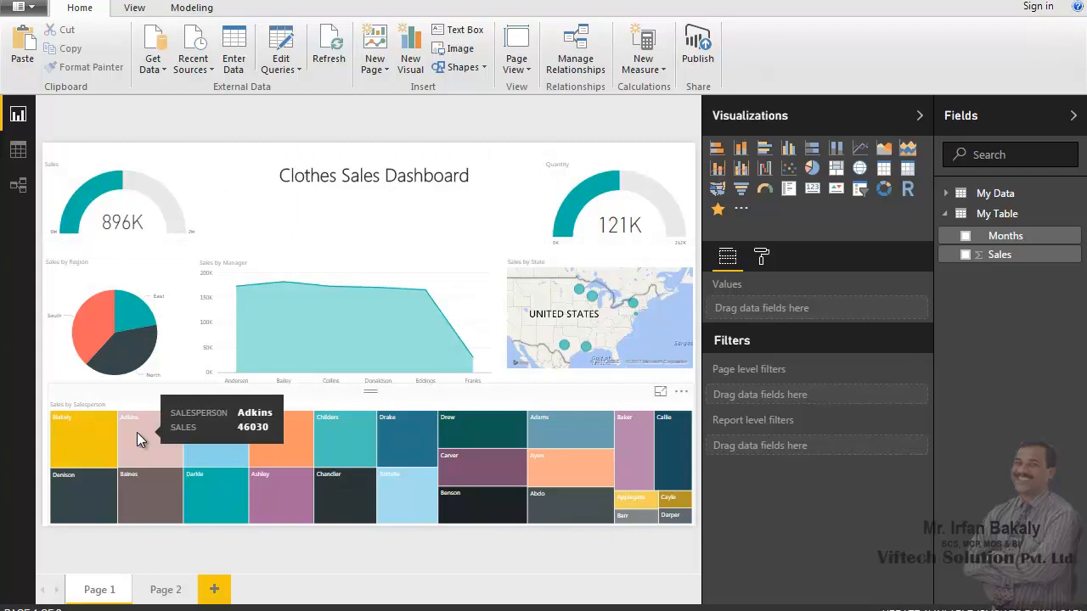
# Step: Switch to the Clothes Sales workbook in Excel and check where the records on the Data sheet end
pyautogui.hotkey('alt', 'Tab')
pyautogui.hotkey('alt', 'Tab')
pyautogui.hotkey('alt', 'Tab')
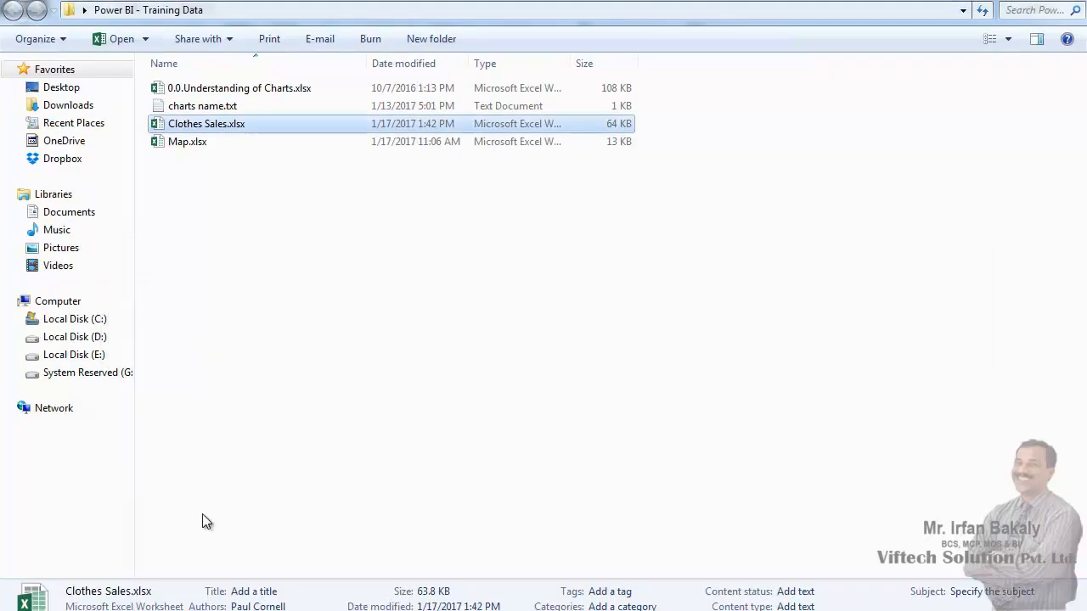
pyautogui.click(180, 551)
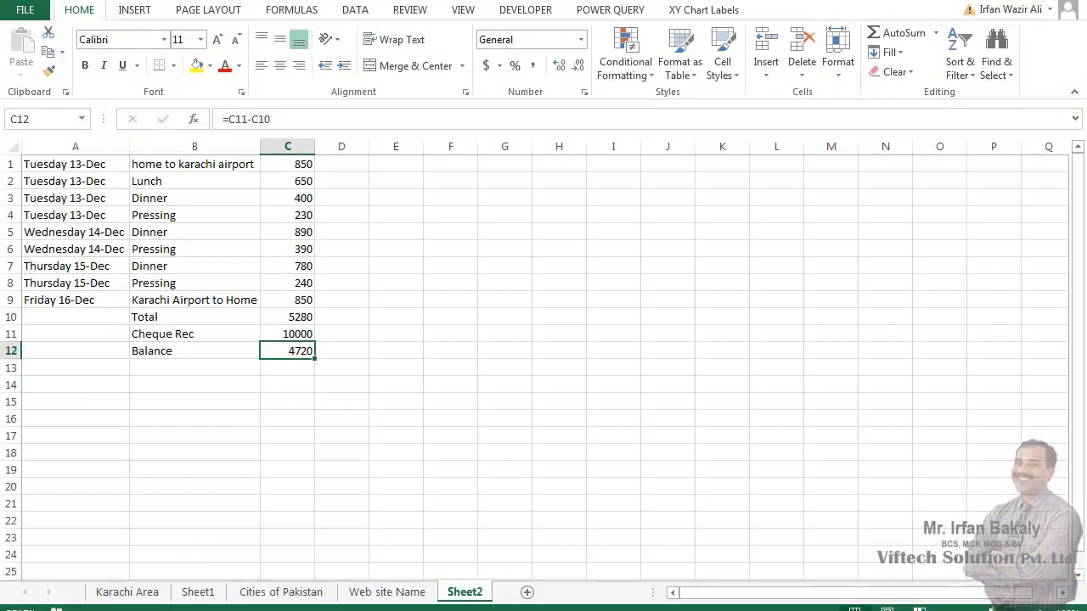
pyautogui.click(325, 563)
pyautogui.click(108, 594)
pyautogui.click(63, 227)
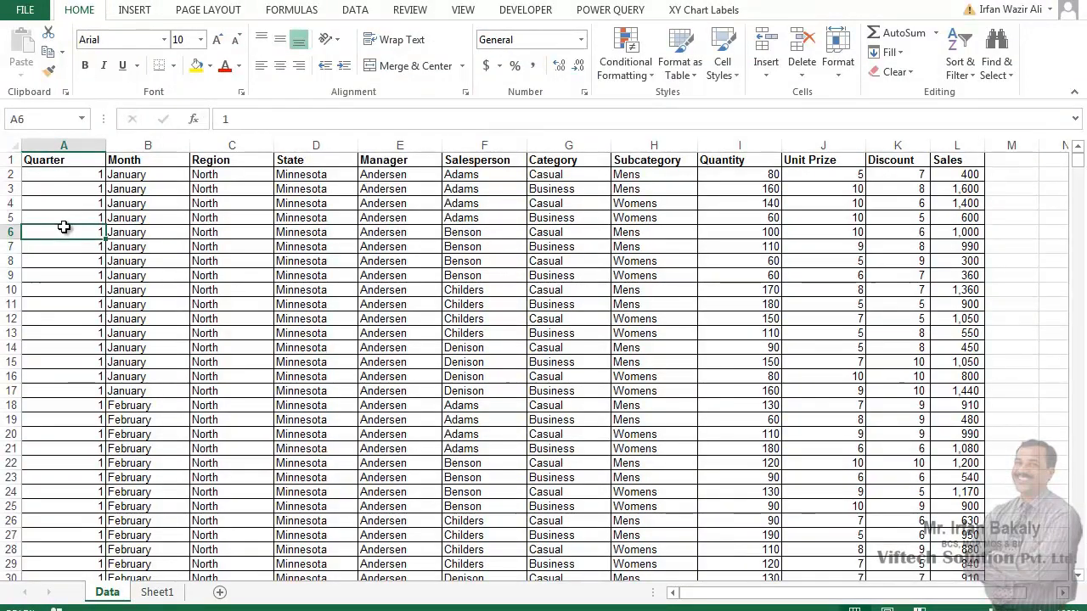
pyautogui.hotkey('ctrl', 'Down')
pyautogui.scroll(-2, 63, 228)
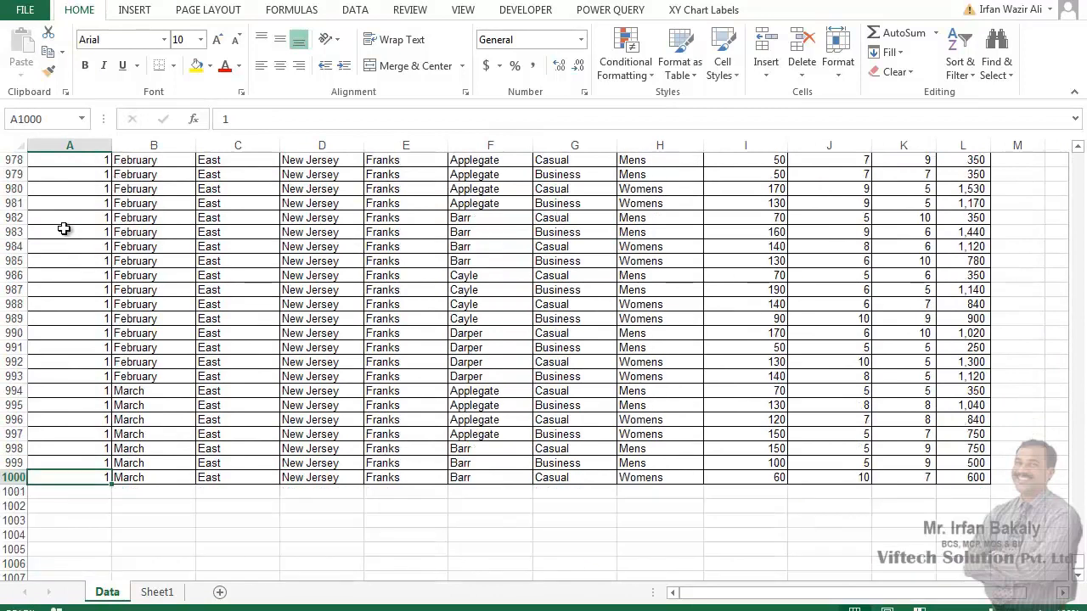
# Step: Append a copy of all records, without the header row, directly below the last record, starting in row 1001
pyautogui.hotkey('ctrl', 'Up')
pyautogui.press('Down')
pyautogui.hotkey('ctrl', 'shift', 'Right')
pyautogui.hotkey('ctrl', 'shift', 'Down')
pyautogui.hotkey('ctrl', 'c')
pyautogui.hotkey('ctrl', 'Down')
pyautogui.press('Down')
pyautogui.hotkey('ctrl', 'v')
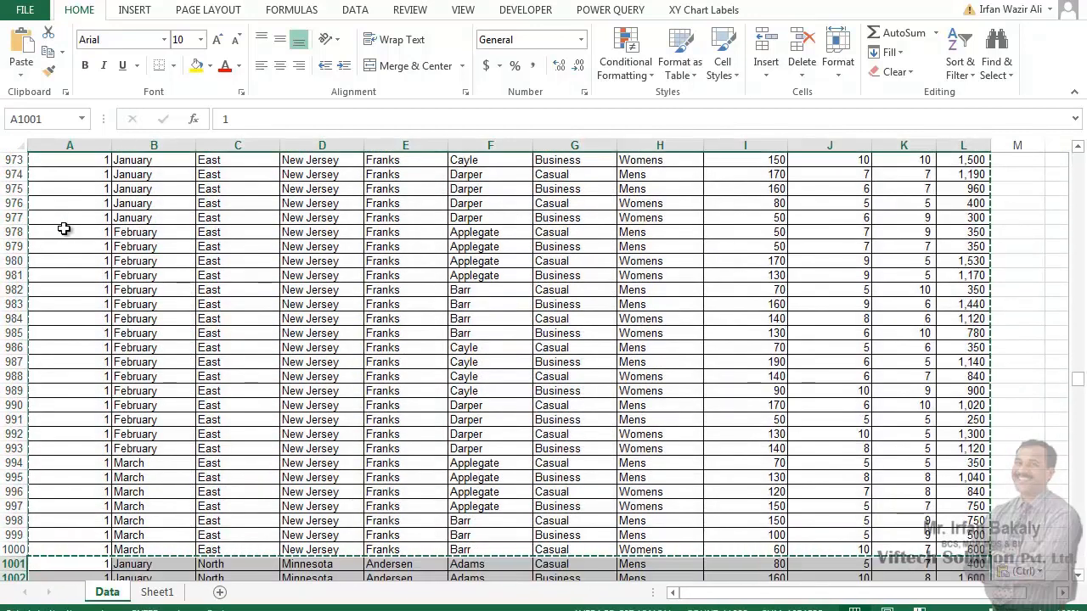
pyautogui.hotkey('ctrl', 'Down')
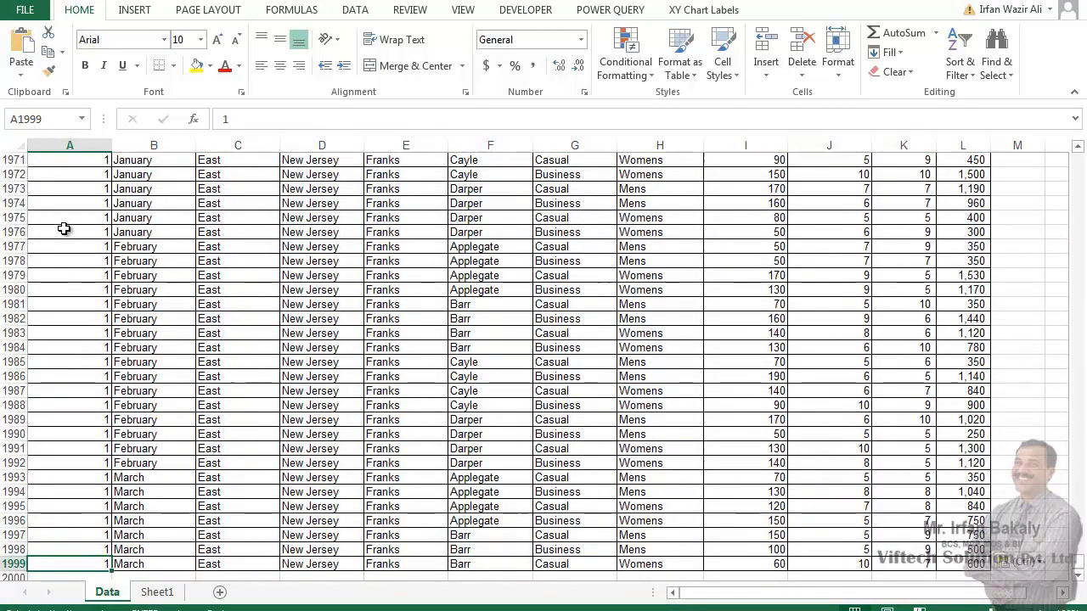
pyautogui.scroll(-2, 92, 355)
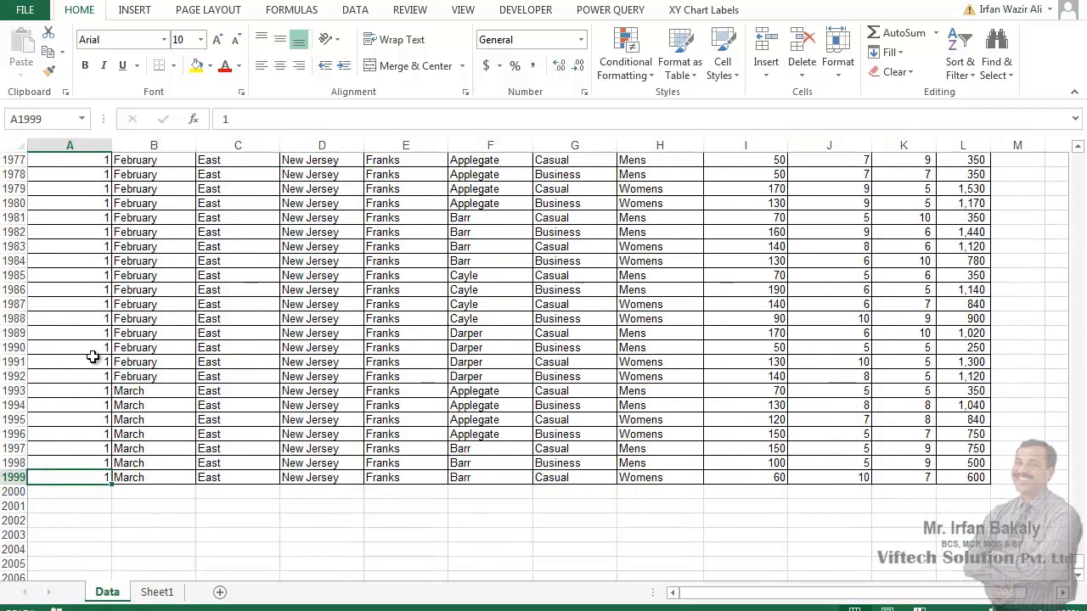
# Step: Fill the last record in row 1999 down into row 2000 and return to cell A1
pyautogui.hotkey('ctrl', 'shift', 'Right')
pyautogui.press('Down')
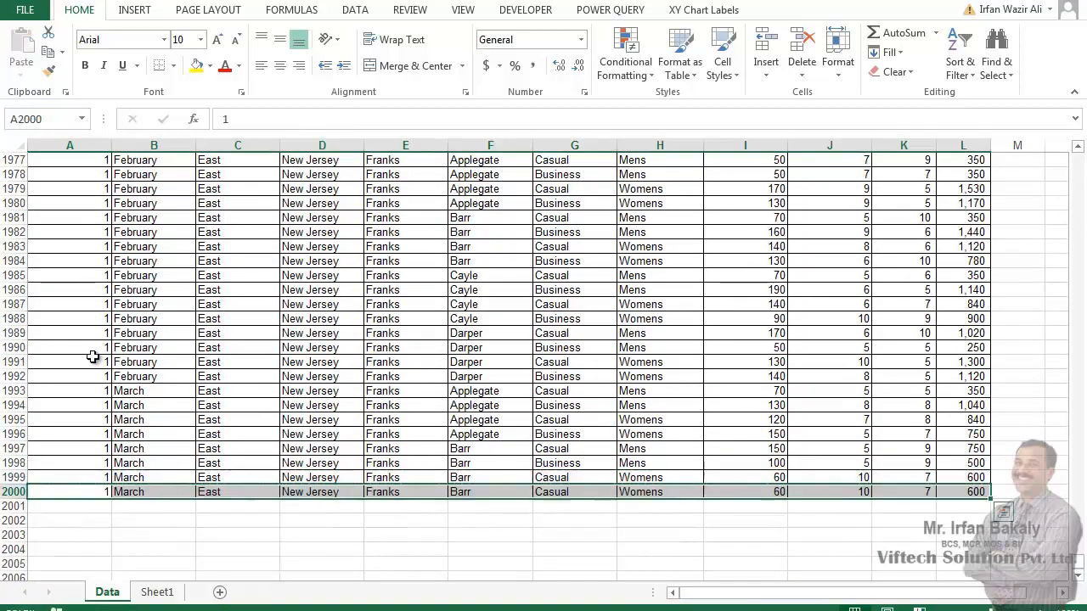
pyautogui.hotkey('ctrl', 'Home')
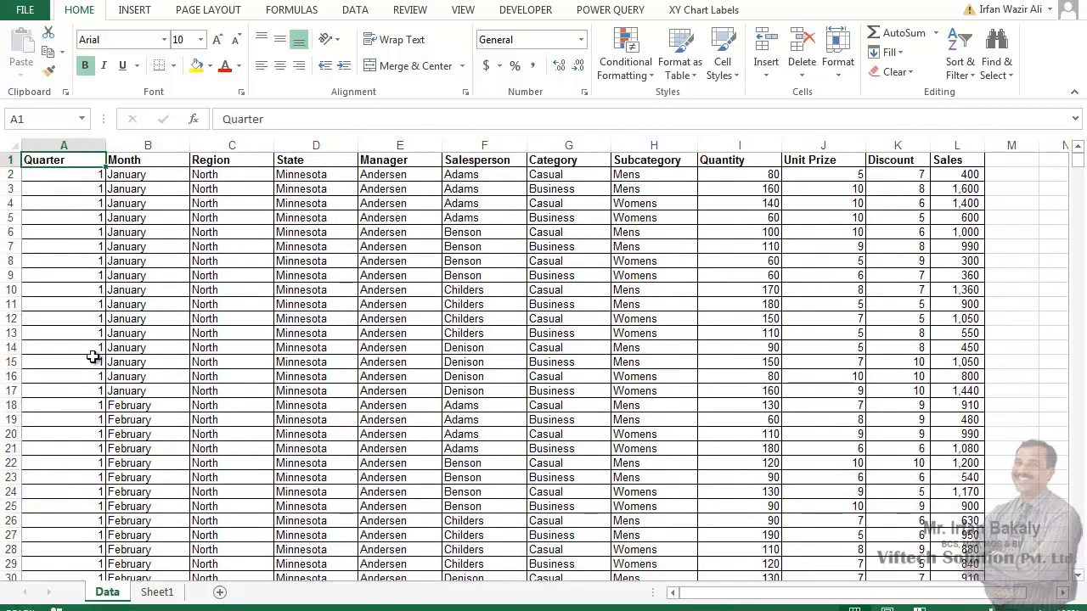
# Step: Switch back to Power BI Desktop, refresh the report's data from the extended workbook, and inspect the Page 1 dashboard visuals
pyautogui.hotkey('alt', 'Tab')
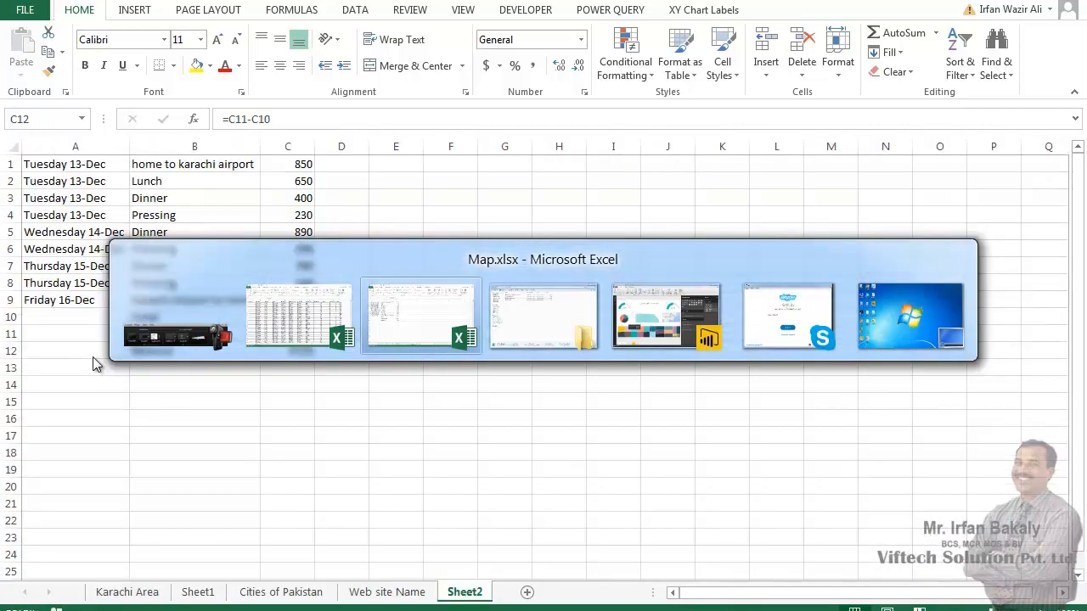
pyautogui.hotkey('alt', 'Tab')
pyautogui.hotkey('alt', 'Tab')
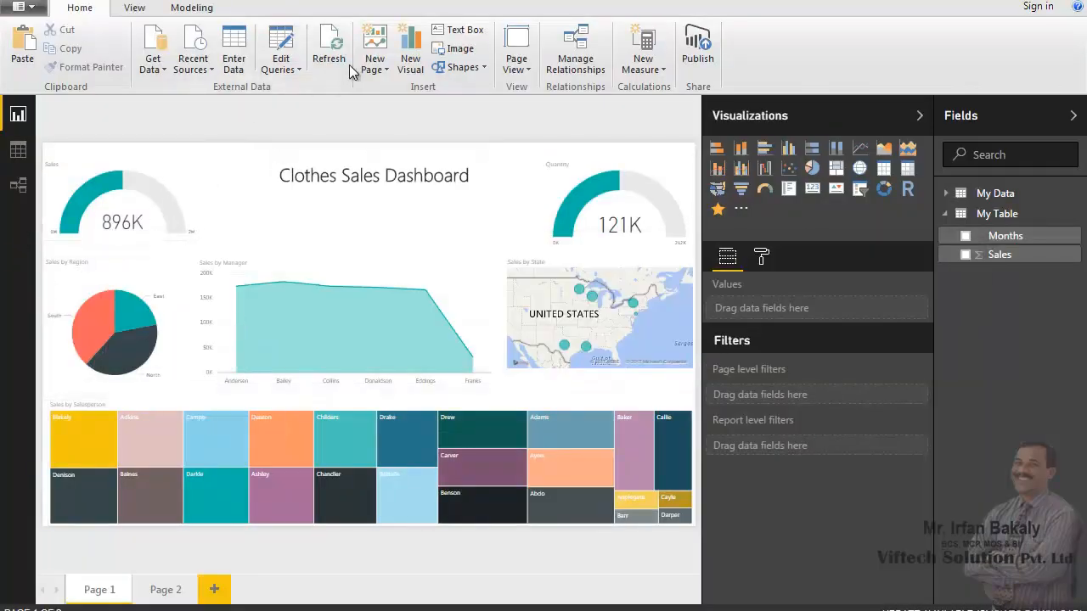
pyautogui.click(334, 44)
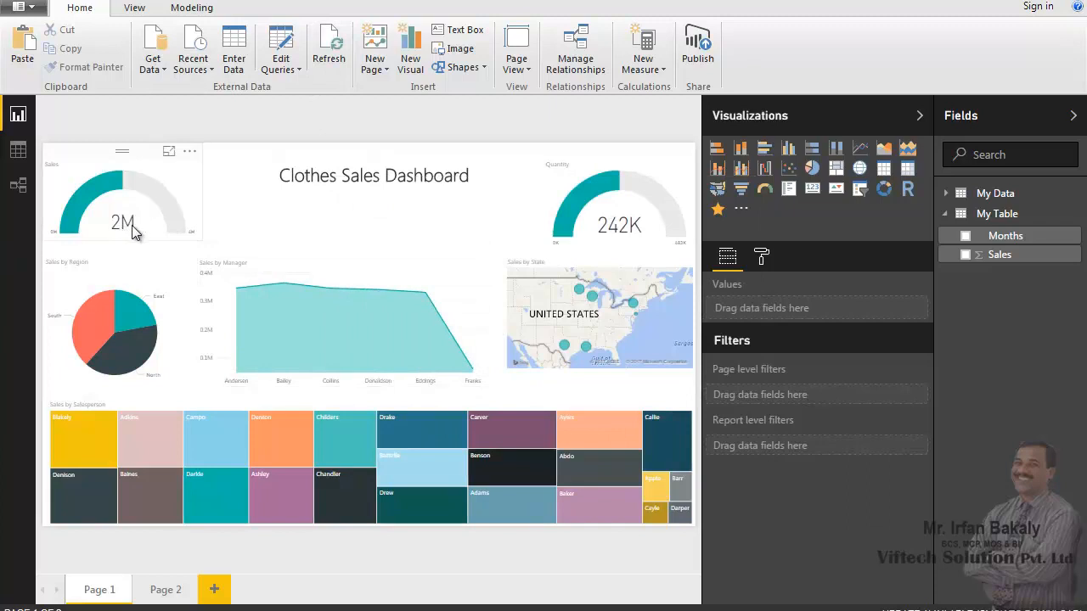
pyautogui.moveTo(132, 318)
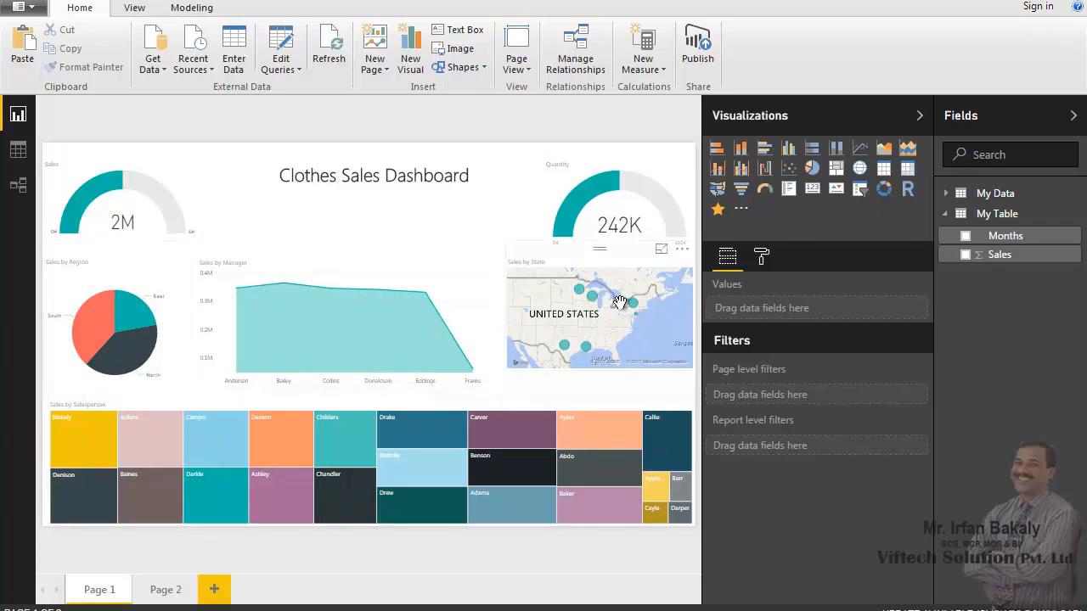
pyautogui.moveTo(608, 242)
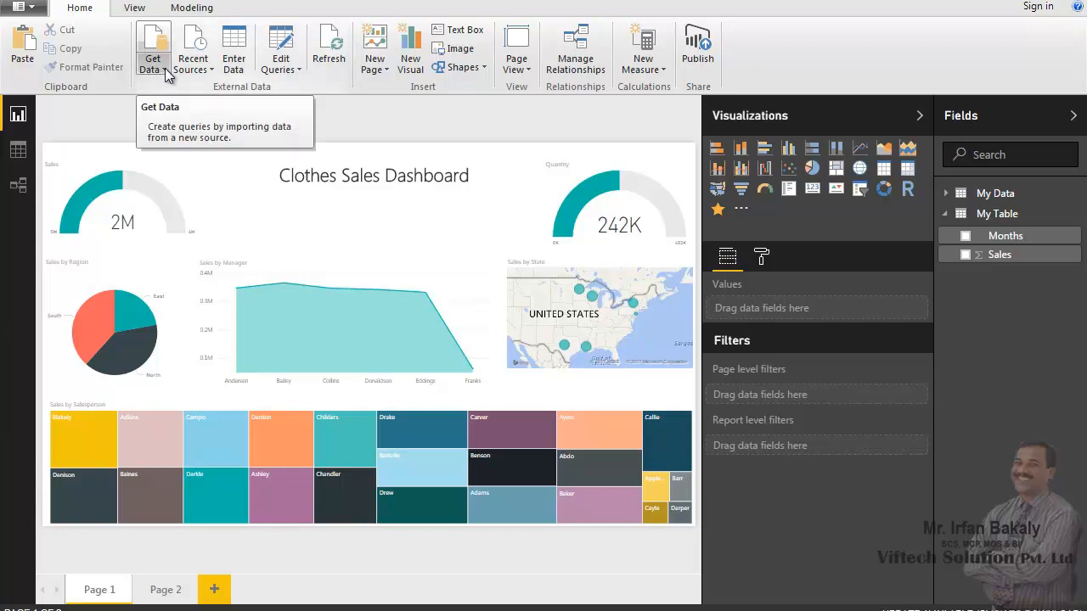
pyautogui.click(331, 56)
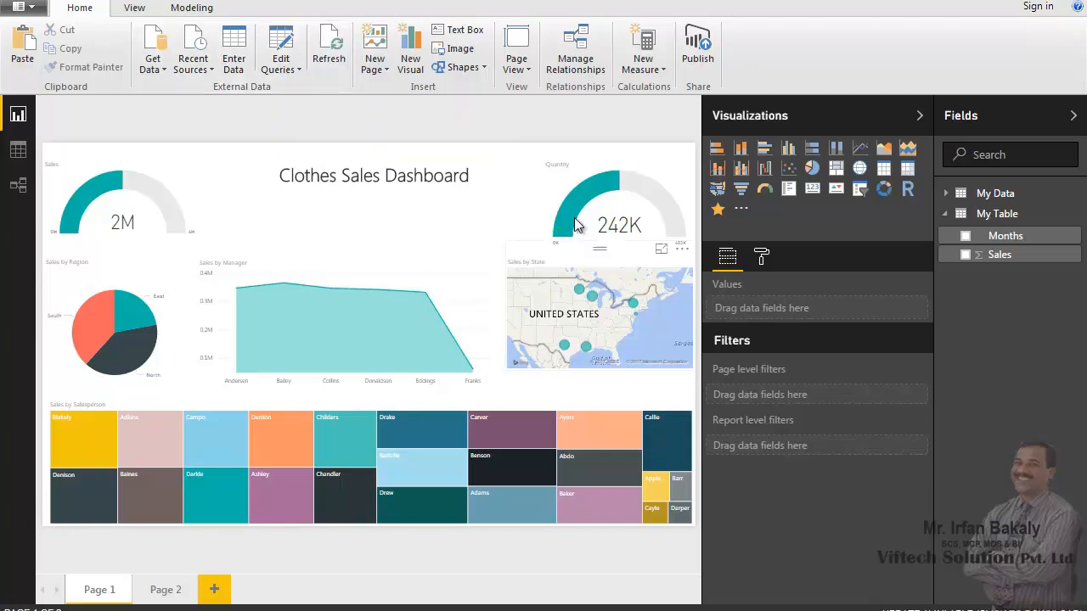